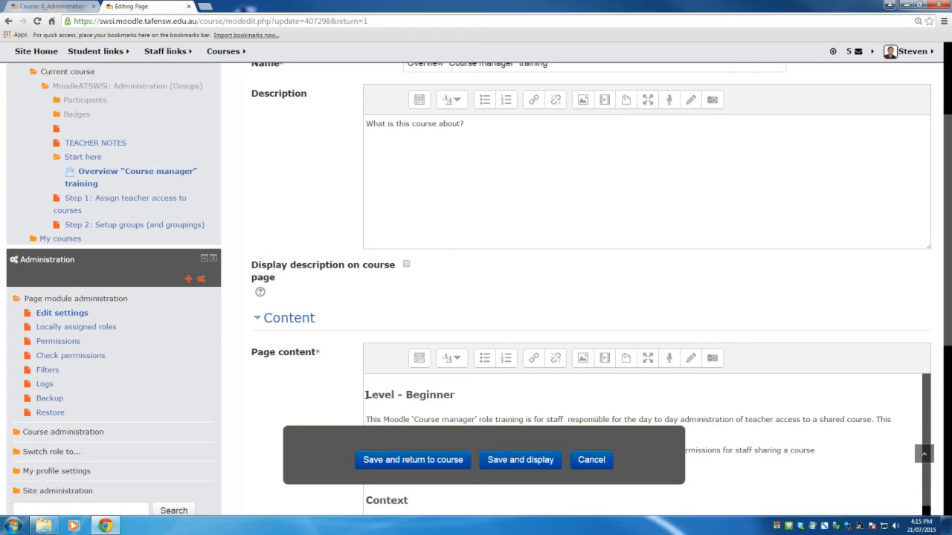
- Add a blank line below the "Level - Beginner" heading in the page content and expand the editor's toolbar
left_click(365, 395)
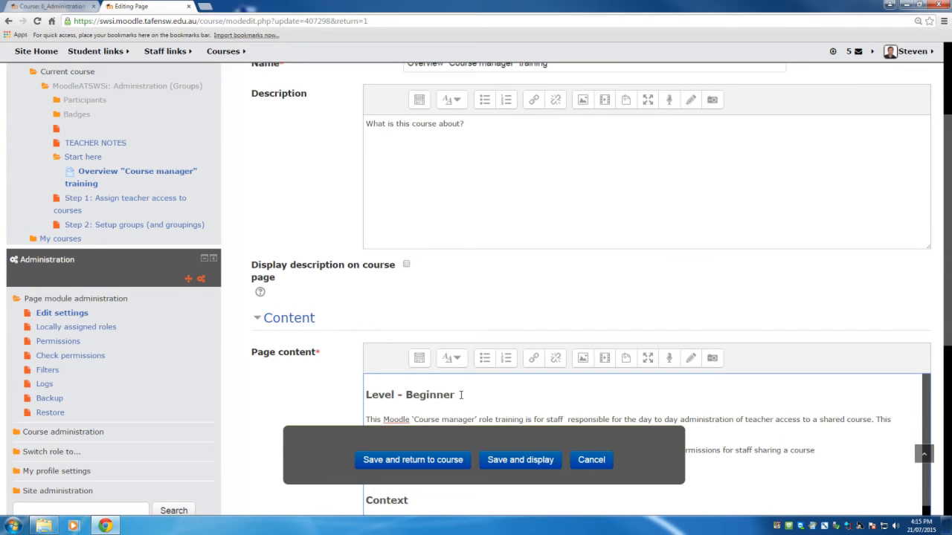
scroll(461, 395, "down", 1)
scroll(461, 395, "up", 1)
scroll(458, 400, "down", 1)
scroll(855, 387, "up", 1)
key("Return")
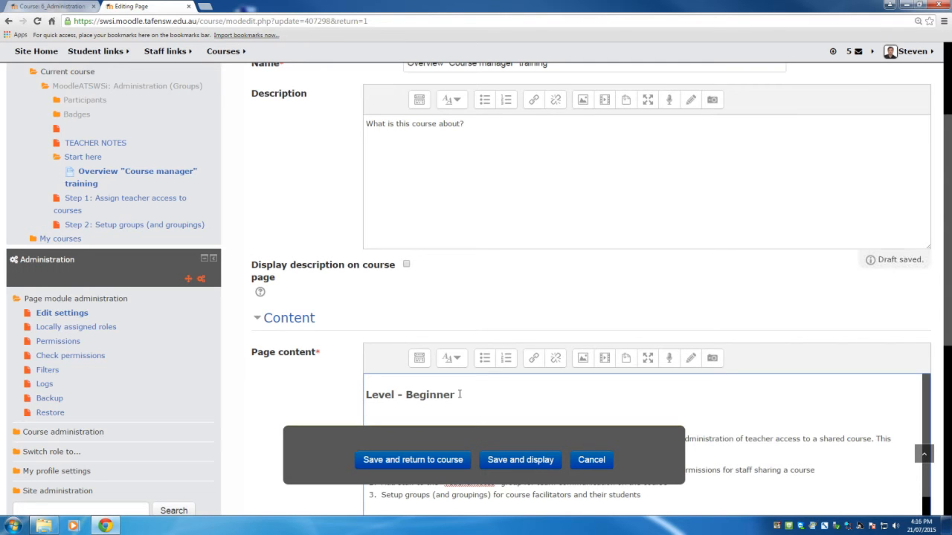
left_click(421, 364)
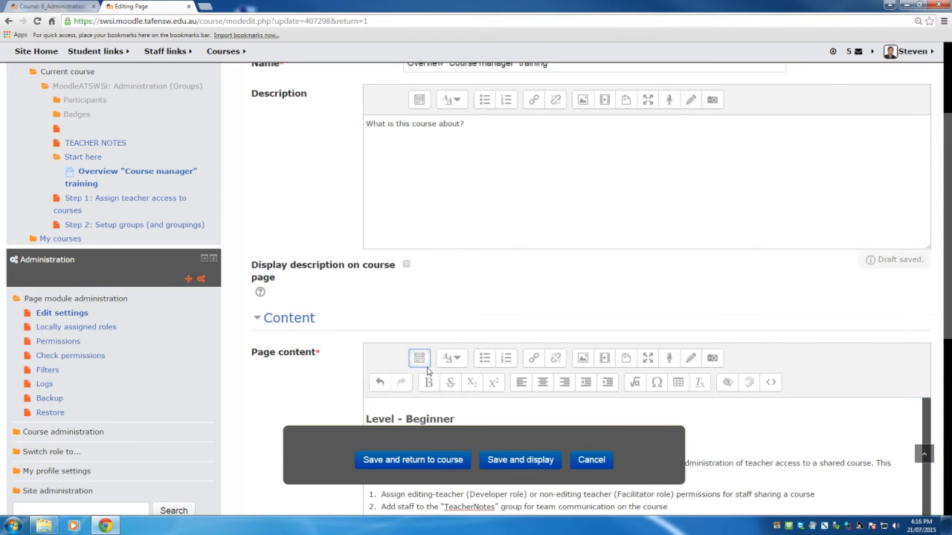
scroll(439, 360, "down", 4)
scroll(736, 413, "down", 3)
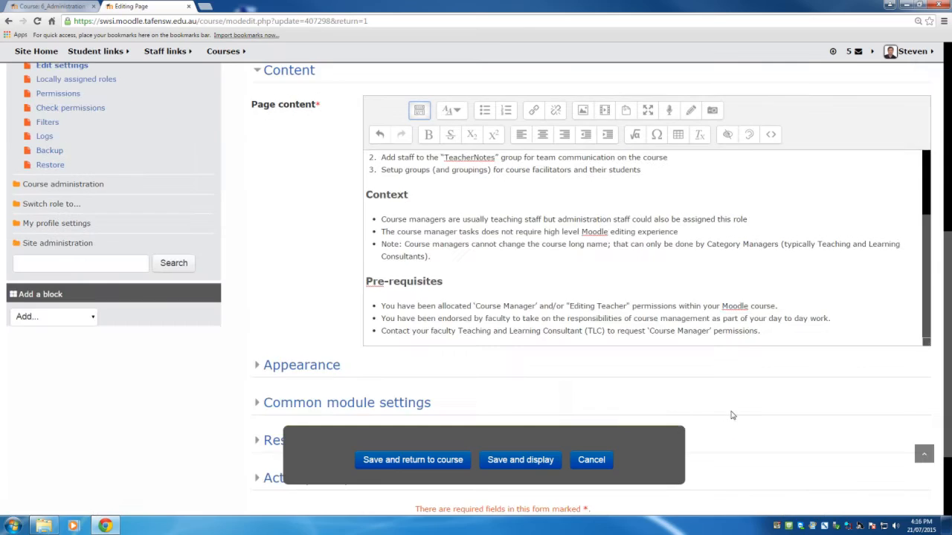
left_click_drag(934, 250, 935, 175)
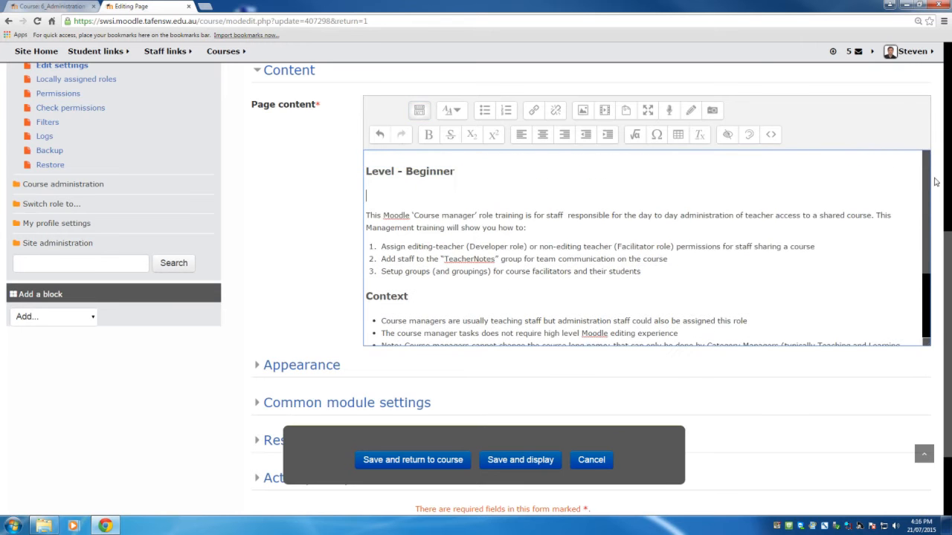
- Insert a table with 3 rows and 2 columns at the blank line below the "Level - Beginner" heading
left_click(678, 136)
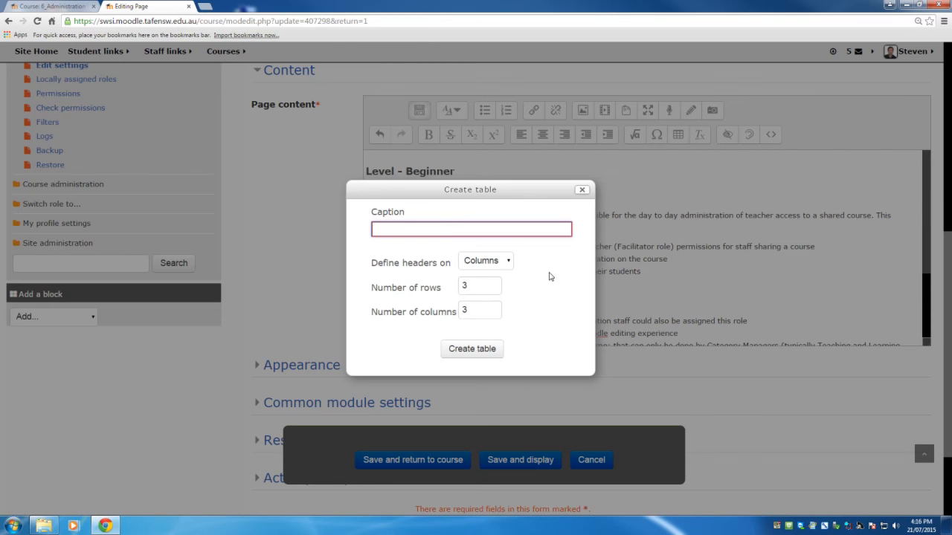
double_click(465, 287)
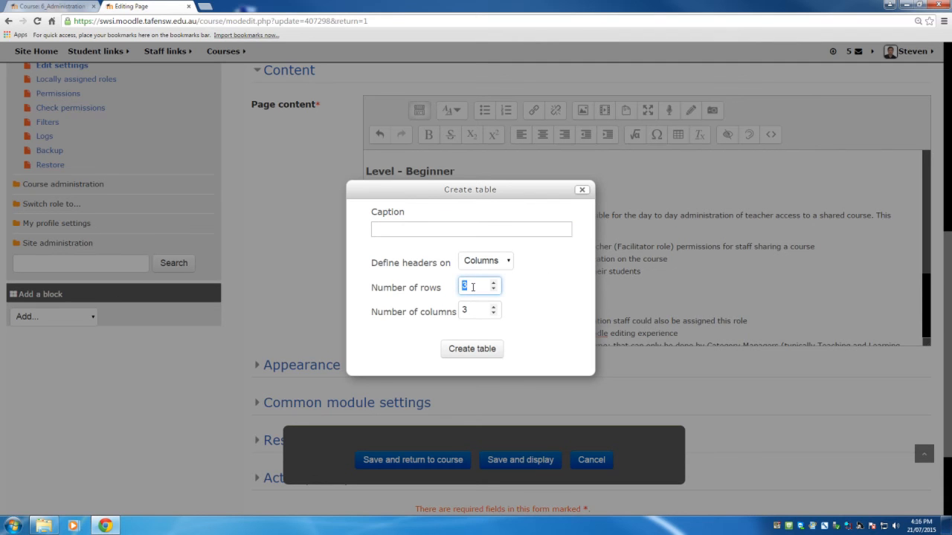
double_click(465, 310)
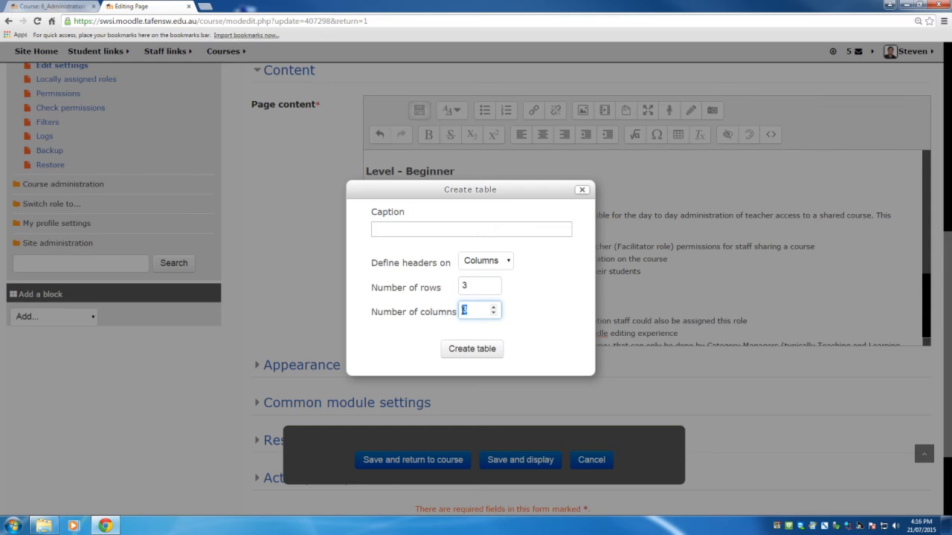
type("2")
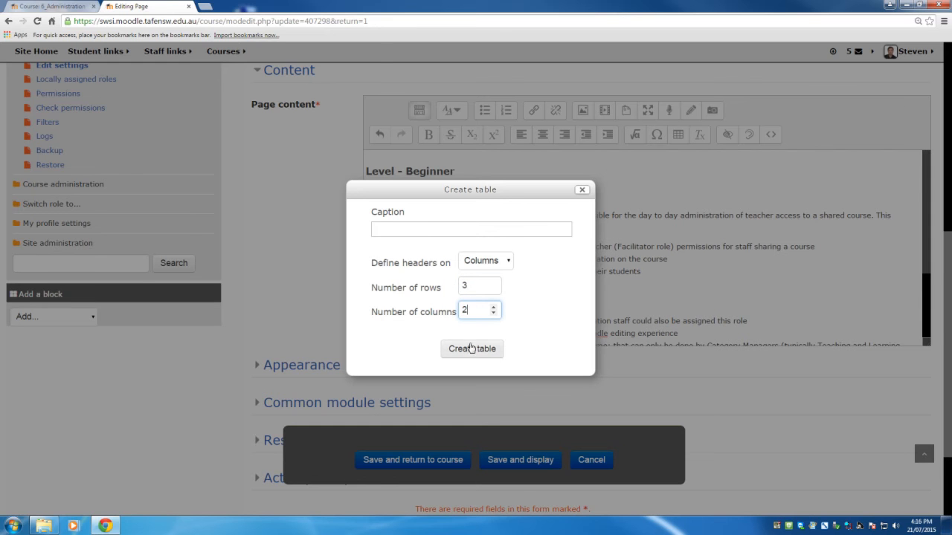
left_click(476, 351)
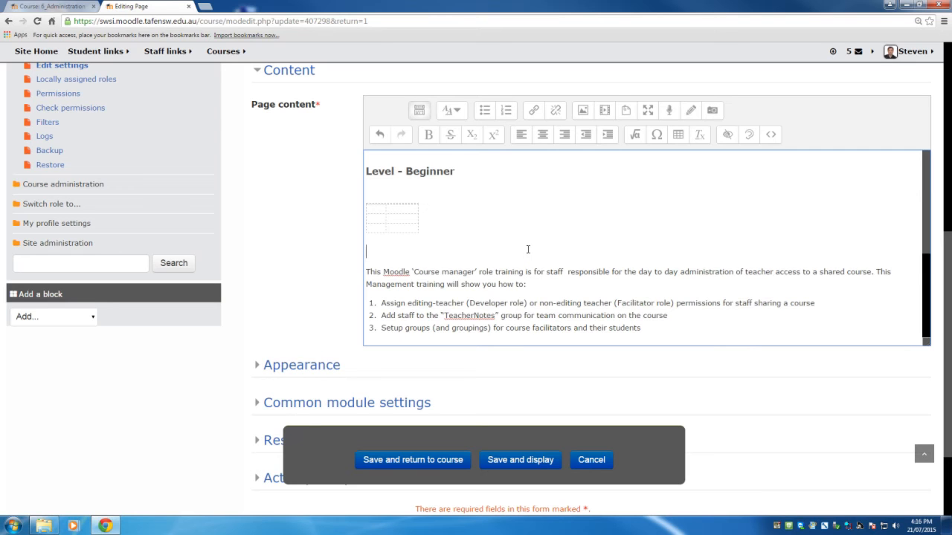
- Delete the inserted table and the blank line below the "Level - Beginner" heading
left_click_drag(400, 242, 364, 196)
key("Delete")
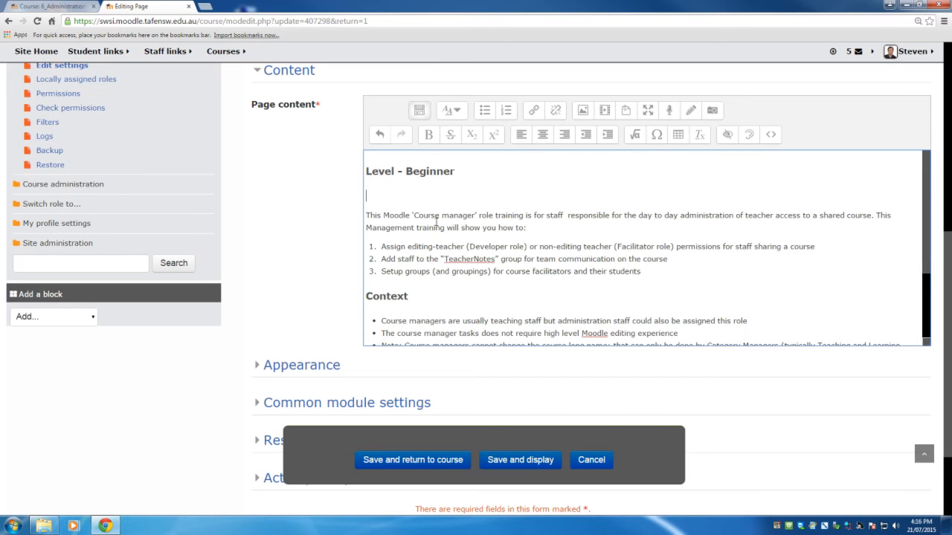
key("Delete")
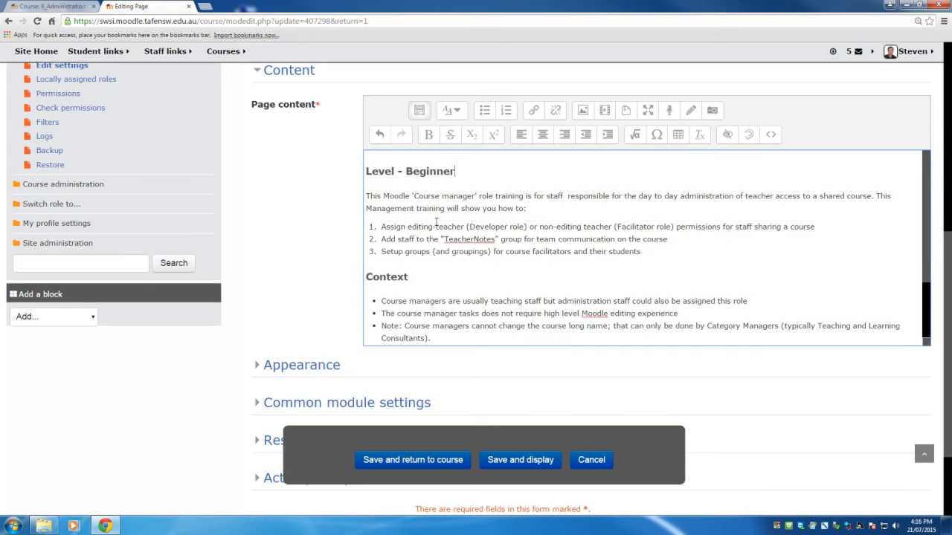
- Save the page, return to the course and open the account's own profile for editing
left_click(447, 467)
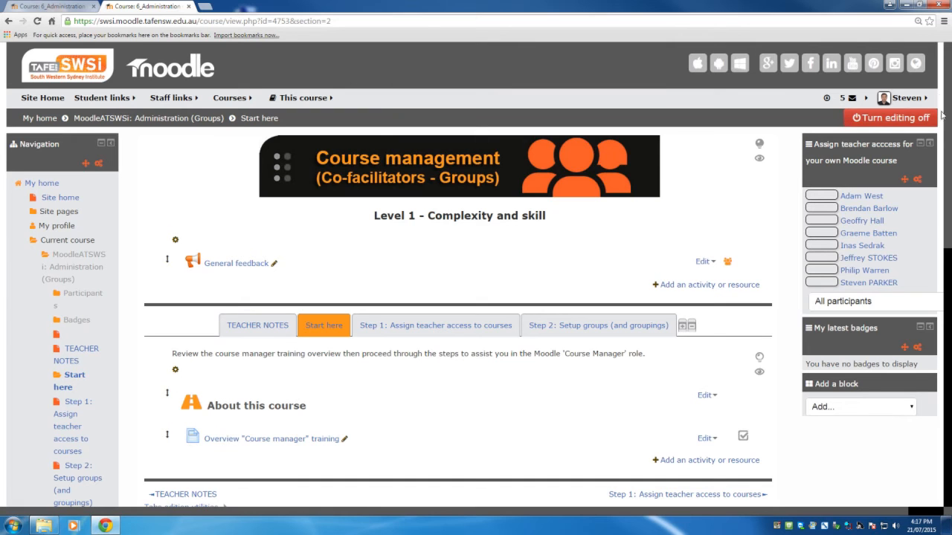
left_click(915, 99)
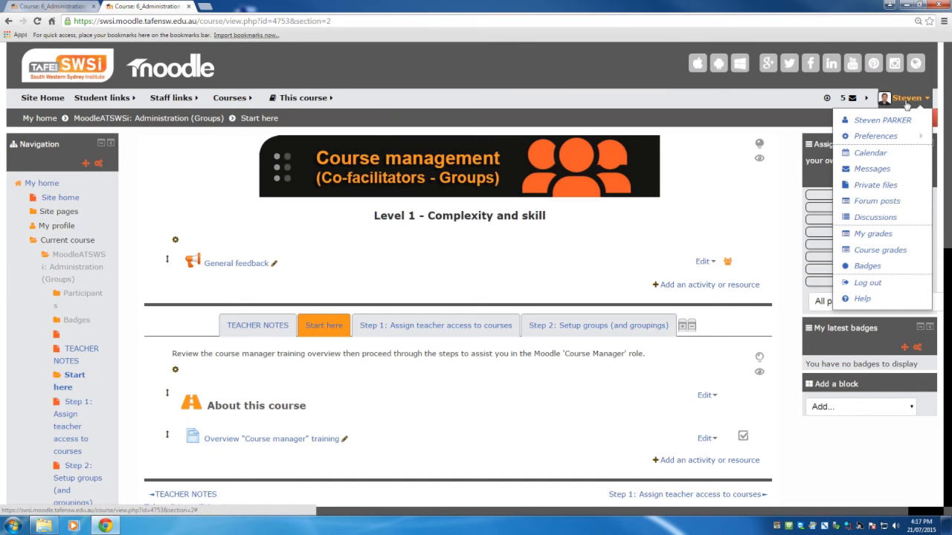
mouse_move(874, 140)
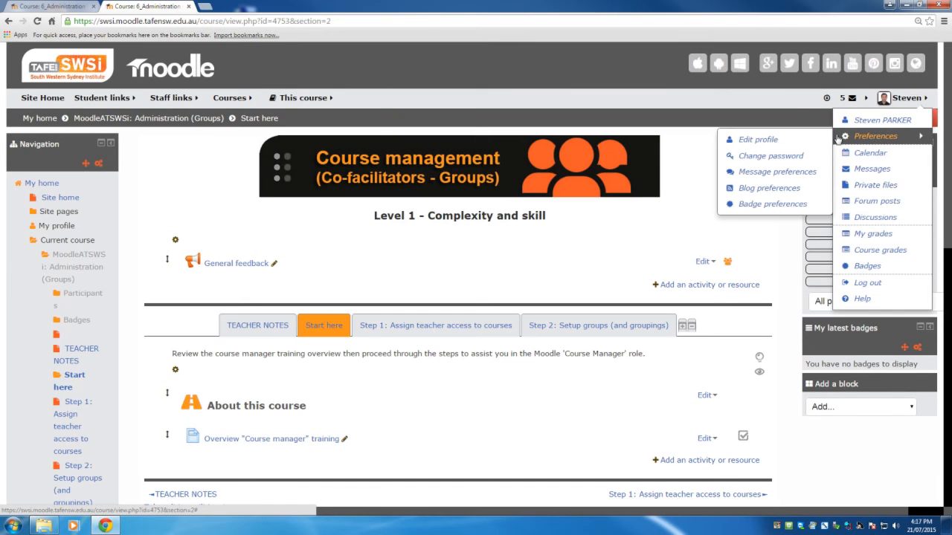
left_click(771, 140)
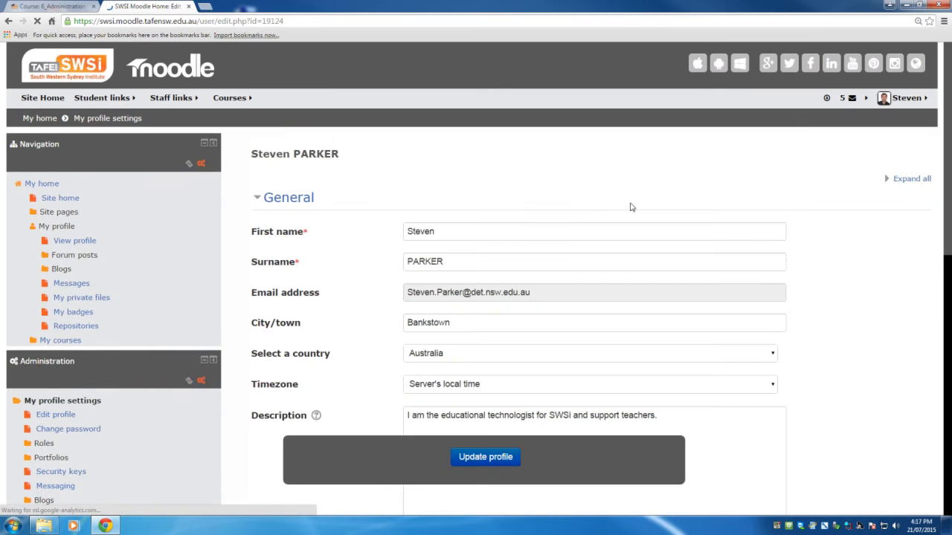
- Set the preferred text editor to TinyMCE HTML editor and update the profile
left_click(888, 185)
scroll(792, 188, "down", 3)
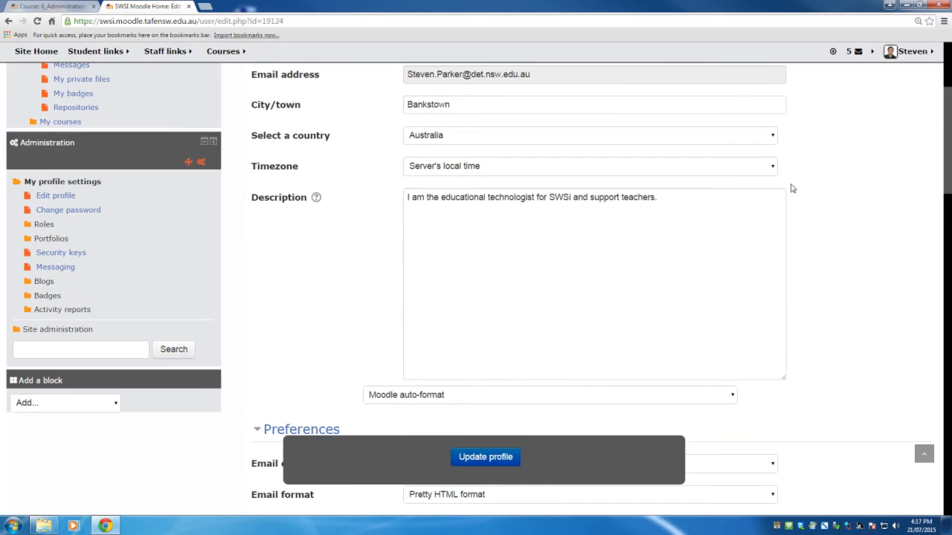
scroll(792, 188, "down", 1)
scroll(792, 188, "down", 3)
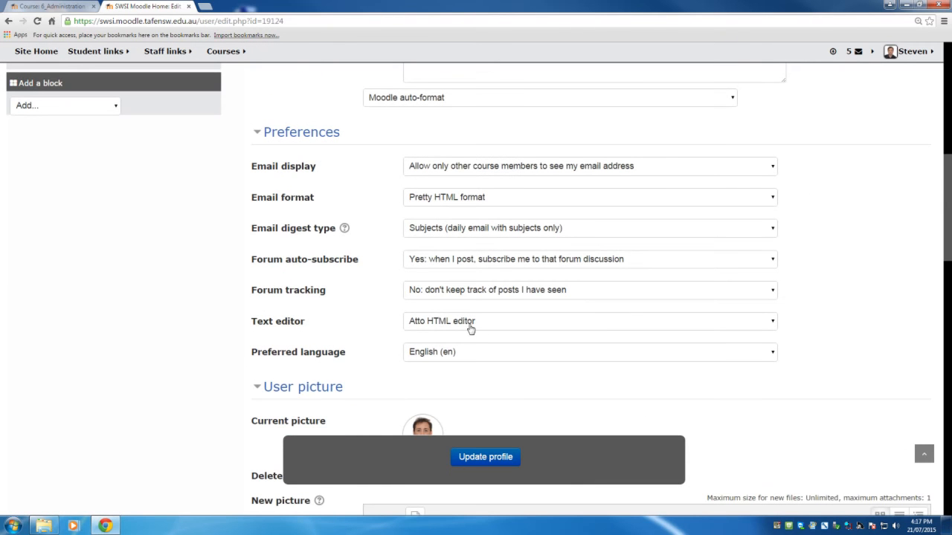
left_click(768, 329)
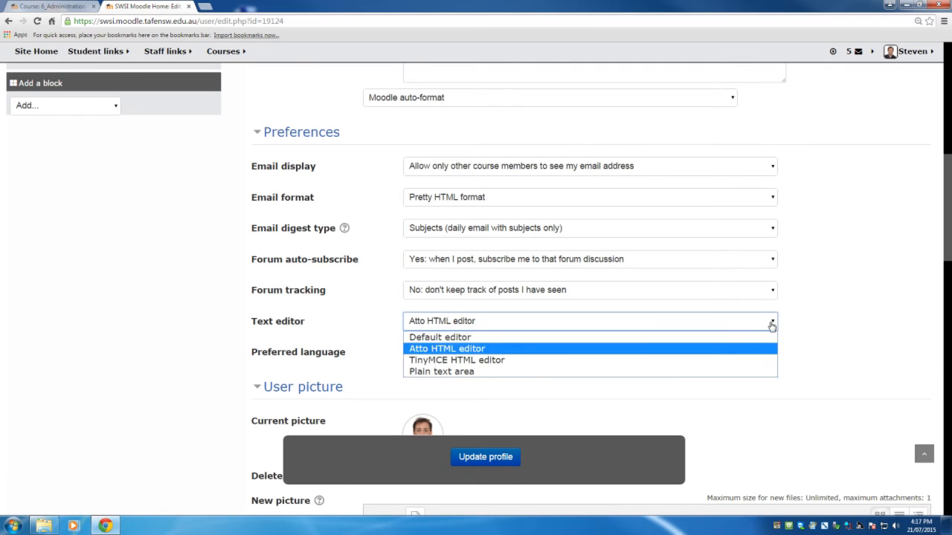
left_click(519, 361)
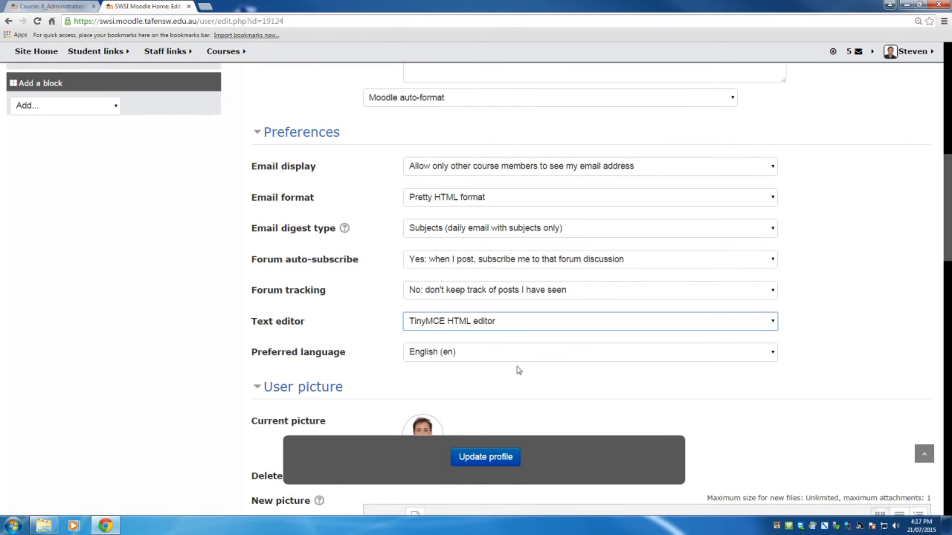
left_click(485, 459)
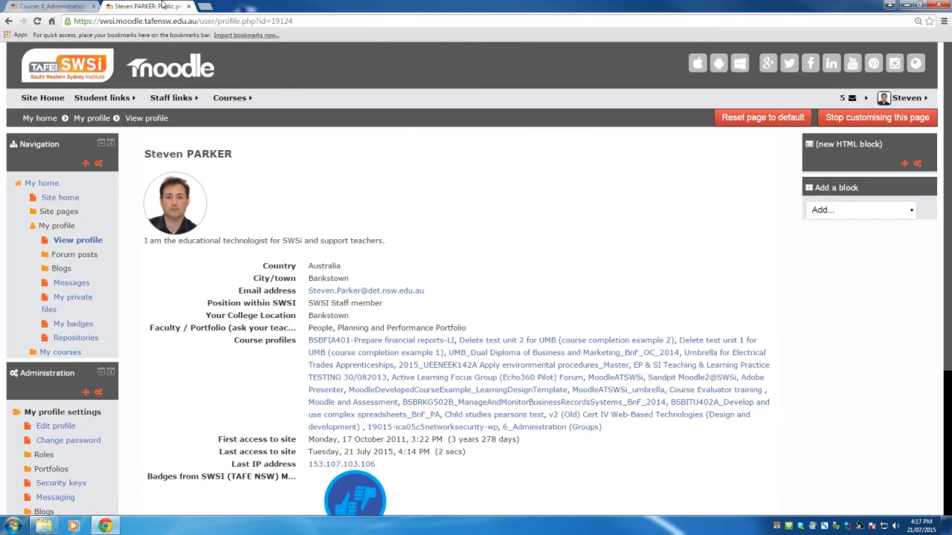
- Return to the course in the other browser tab and open the settings of the 'Overview "Course manager" training' page
left_click(56, 6)
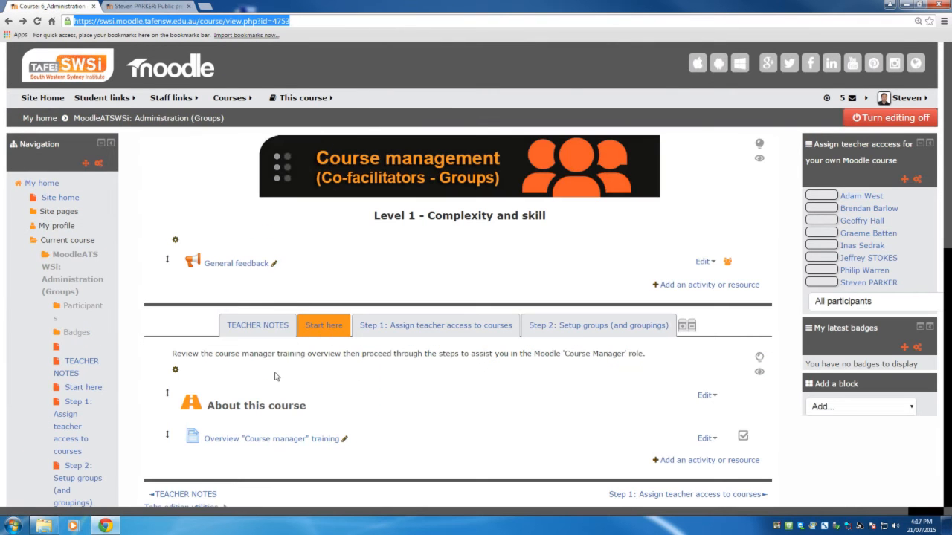
left_click(262, 440)
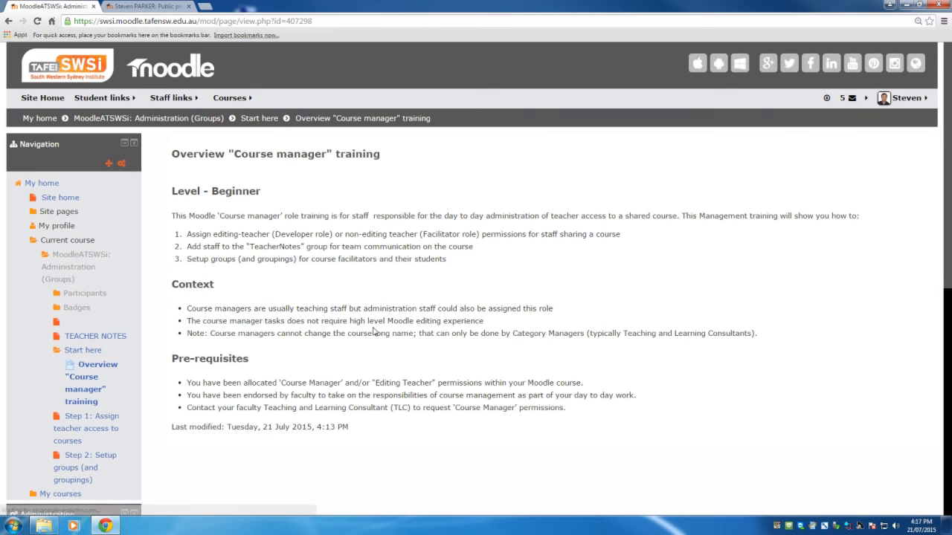
scroll(271, 362, "down", 3)
left_click(70, 352)
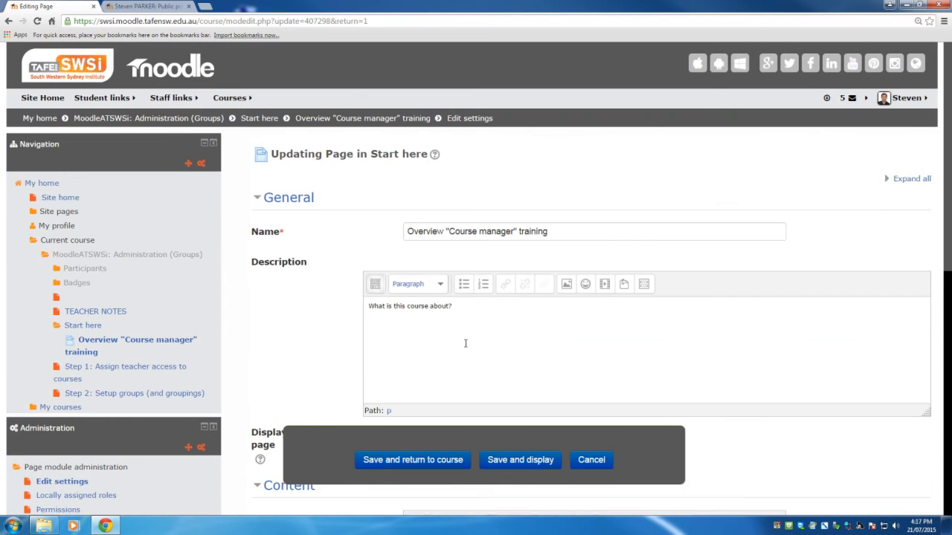
- Add a blank line above the "Level - Beginner" heading in the page content
scroll(465, 344, "down", 2)
scroll(466, 347, "down", 3)
left_click(425, 328)
key("Return")
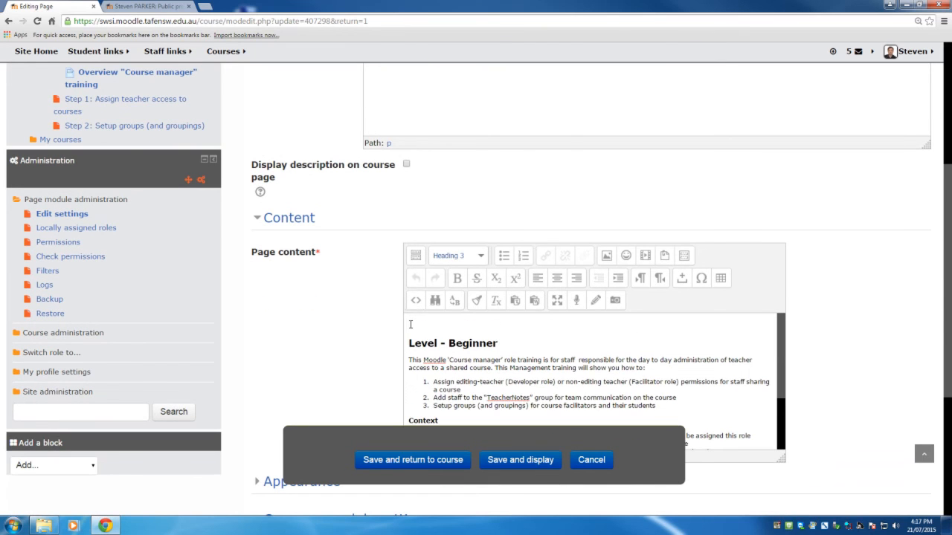
- Start inserting a table at the blank line and review its advanced and general properties
left_click(720, 278)
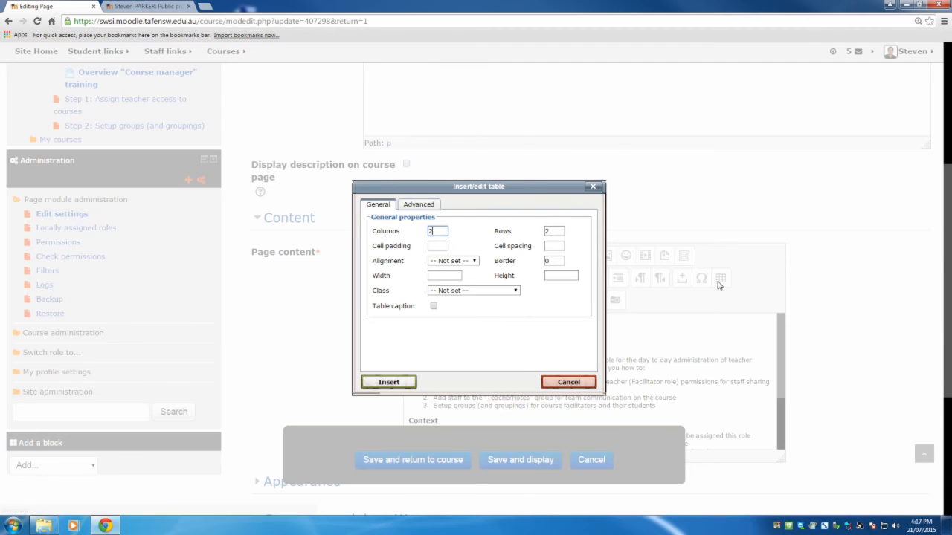
left_click(420, 205)
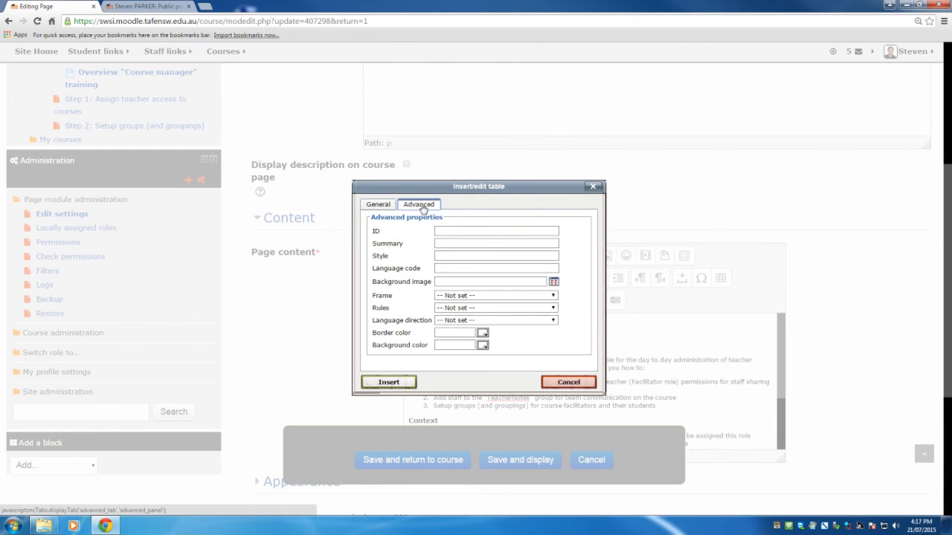
left_click(376, 205)
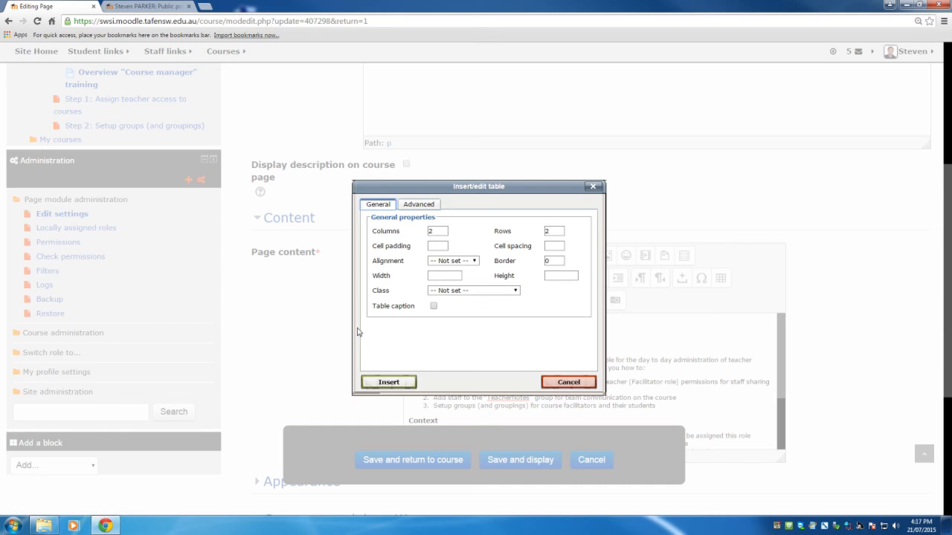